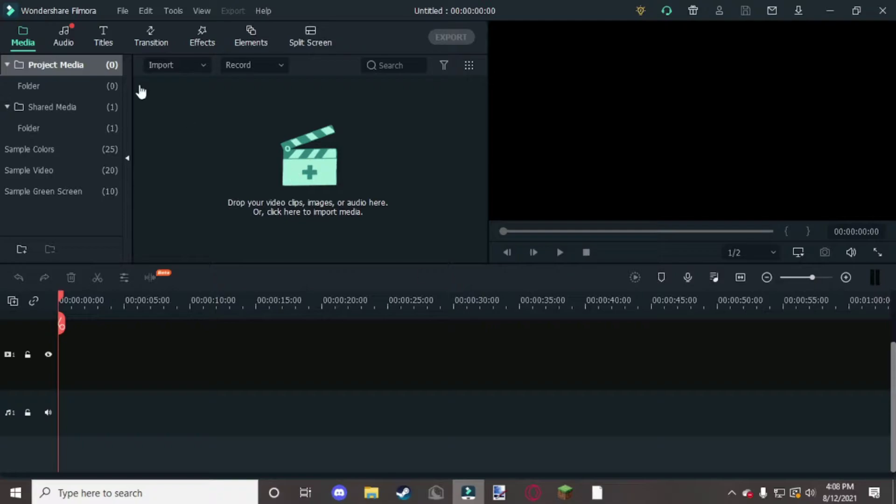
Add the Default Title from the included titles to the start of the second video track
{"action": "left_click", "coordinate": [104, 40]}
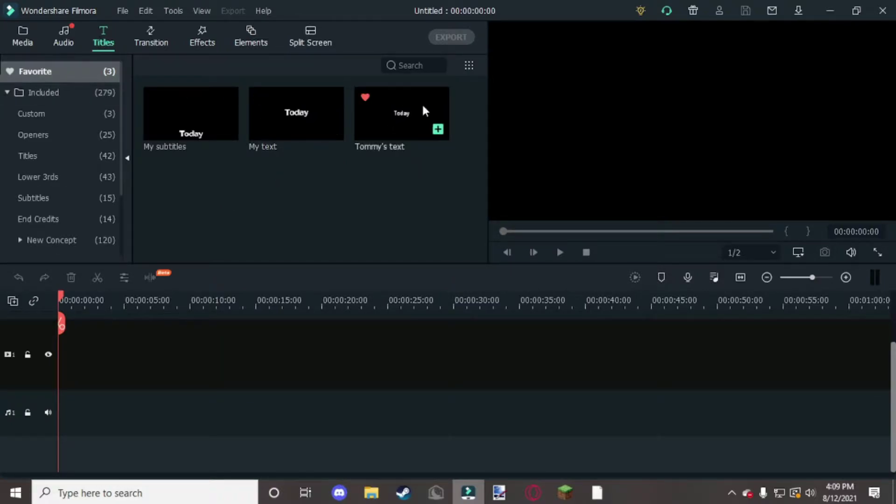
{"action": "left_click", "coordinate": [56, 114]}
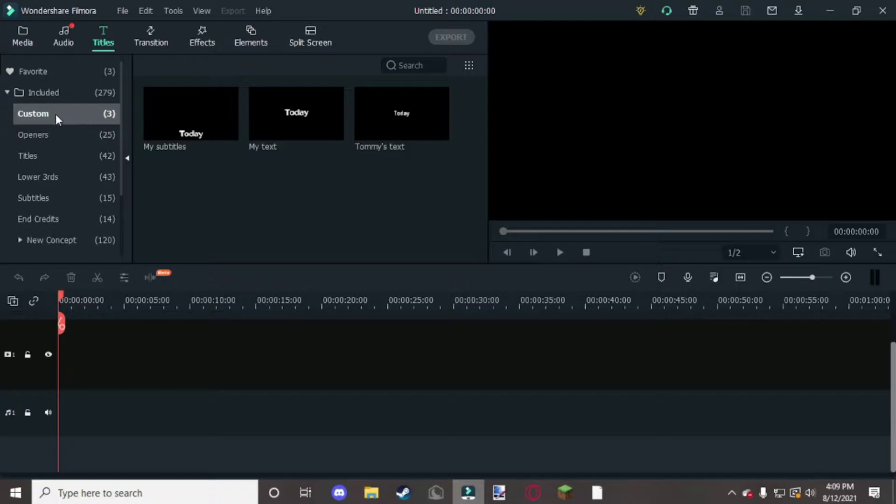
{"action": "left_click", "coordinate": [54, 156]}
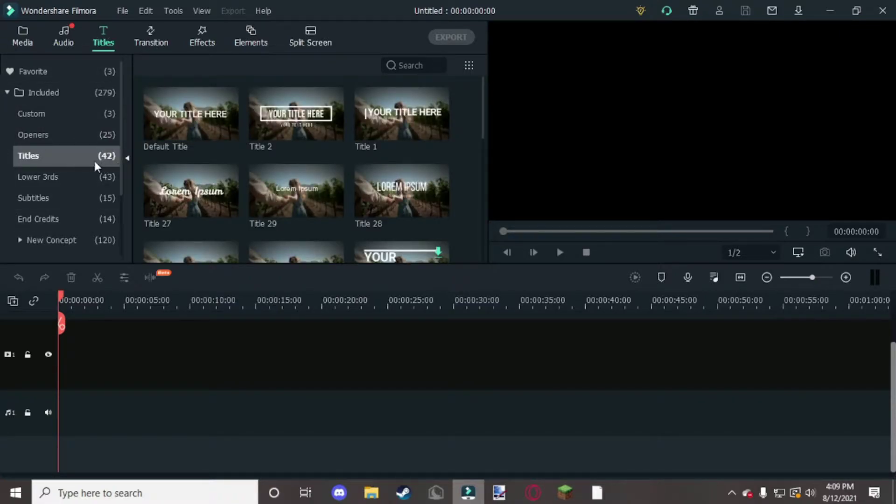
{"action": "left_click_drag", "start_coordinate": [194, 119], "coordinate": [63, 343]}
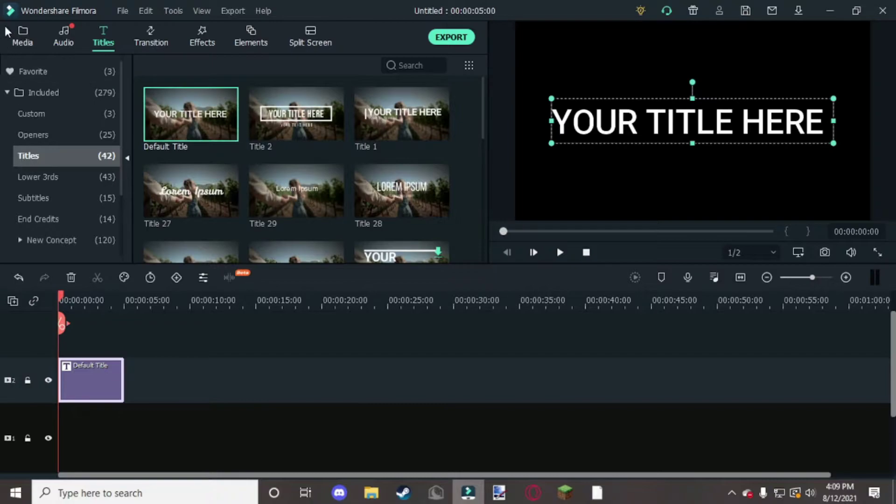
Place the White sample color on the first video track, directly beneath the title clip
{"action": "left_click", "coordinate": [27, 33]}
{"action": "left_click", "coordinate": [40, 154]}
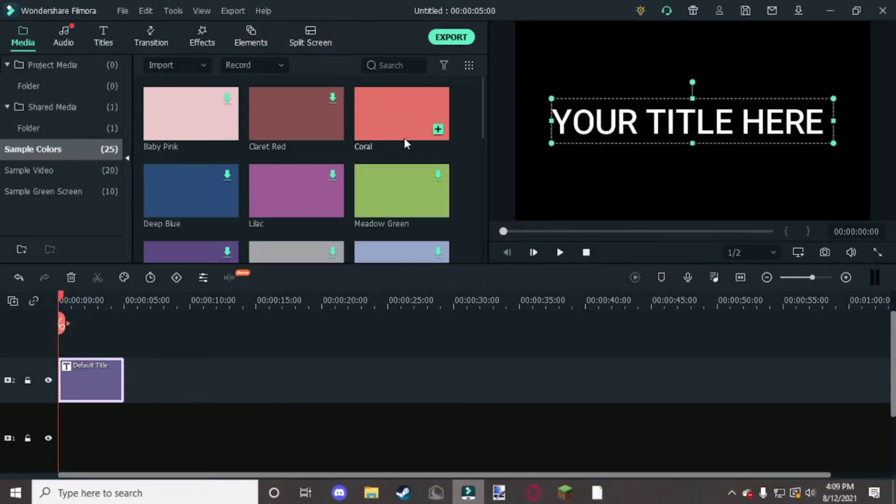
{"action": "scroll", "coordinate": [332, 186], "scroll_direction": "down", "scroll_amount": 5}
{"action": "scroll", "coordinate": [333, 187], "scroll_direction": "up", "scroll_amount": 3}
{"action": "left_click_drag", "start_coordinate": [391, 181], "coordinate": [38, 443]}
{"action": "left_click_drag", "start_coordinate": [123, 393], "coordinate": [124, 394]}
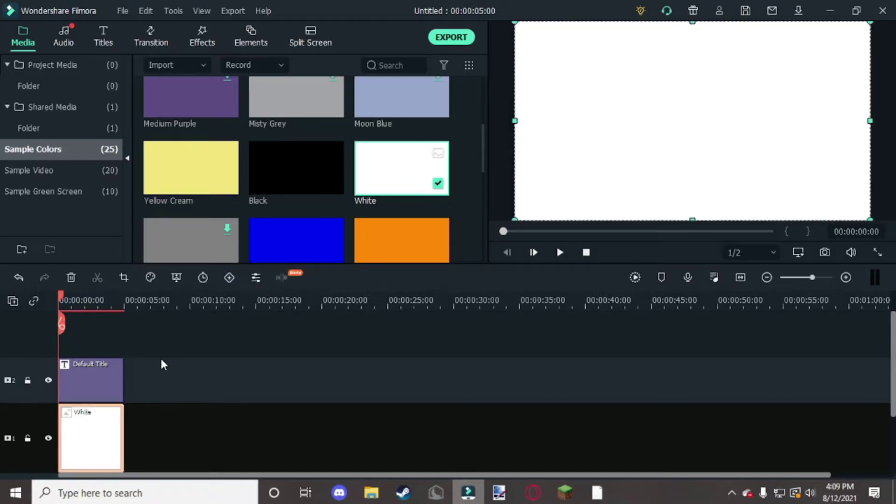
Replace the default title's placeholder text with "Today"
{"action": "left_click", "coordinate": [108, 351]}
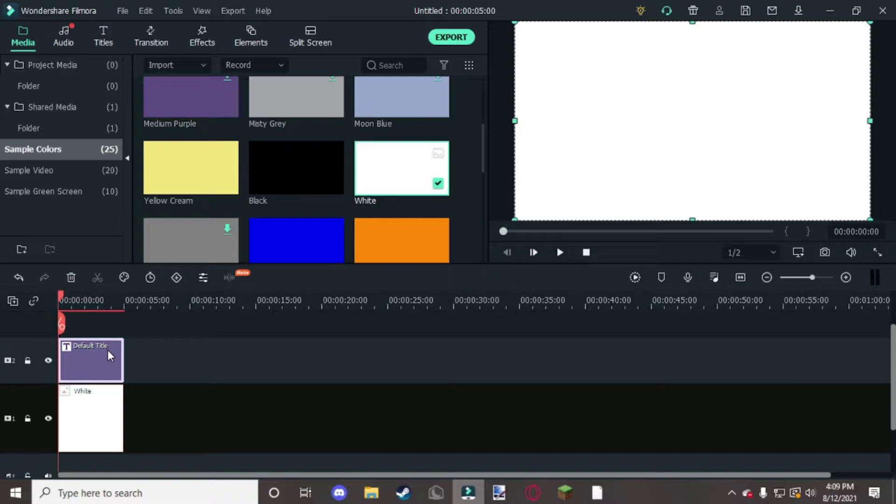
{"action": "double_click", "coordinate": [108, 349]}
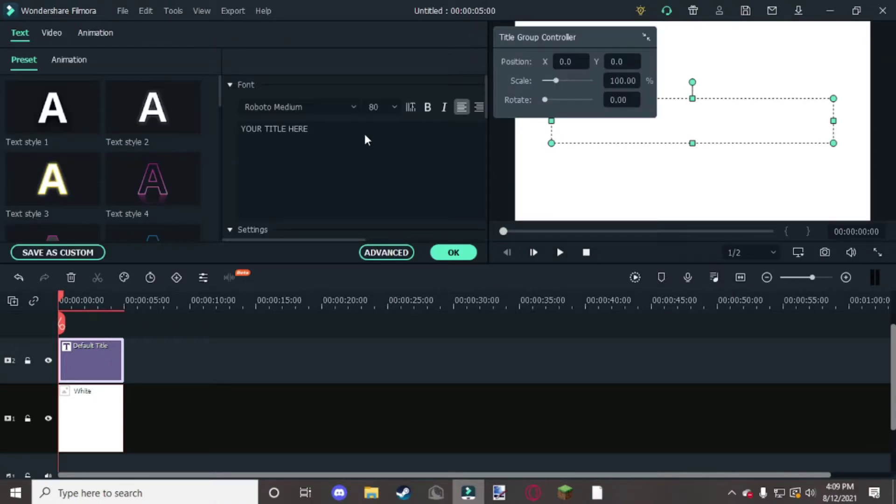
{"action": "left_click", "coordinate": [328, 131]}
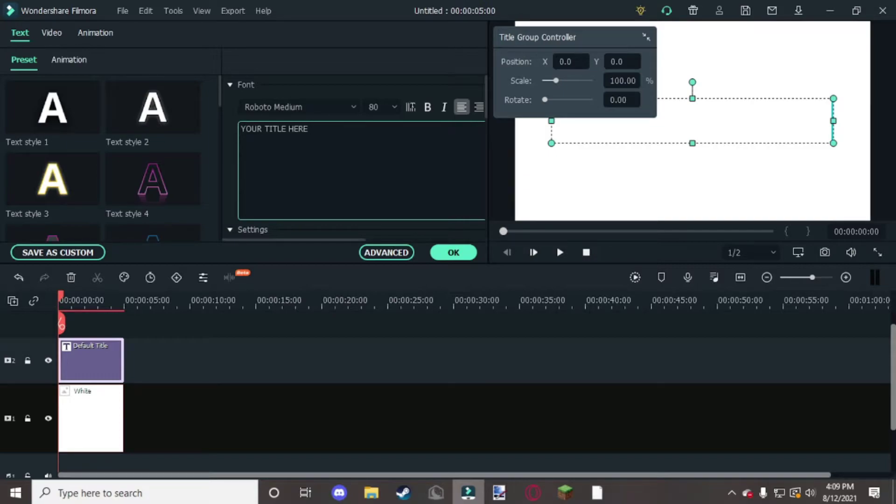
{"action": "key", "text": "ctrl+a"}
{"action": "key", "text": "BackSpace"}
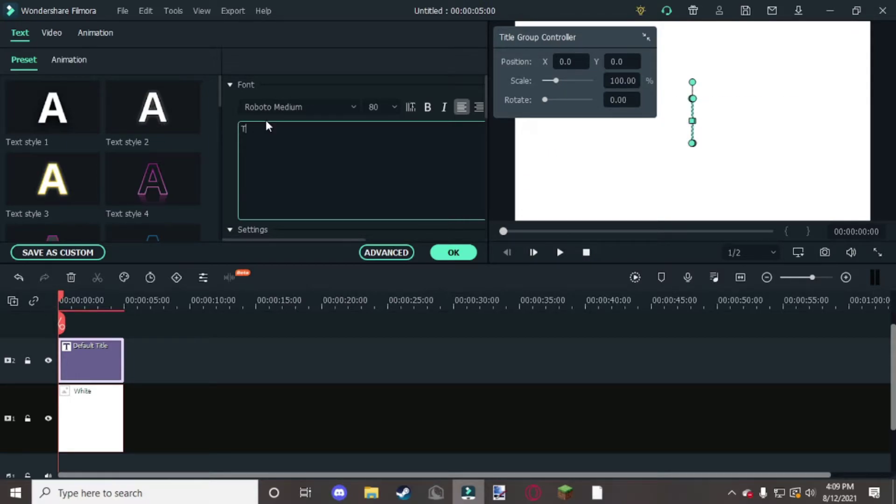
{"action": "type", "text": "Today"}
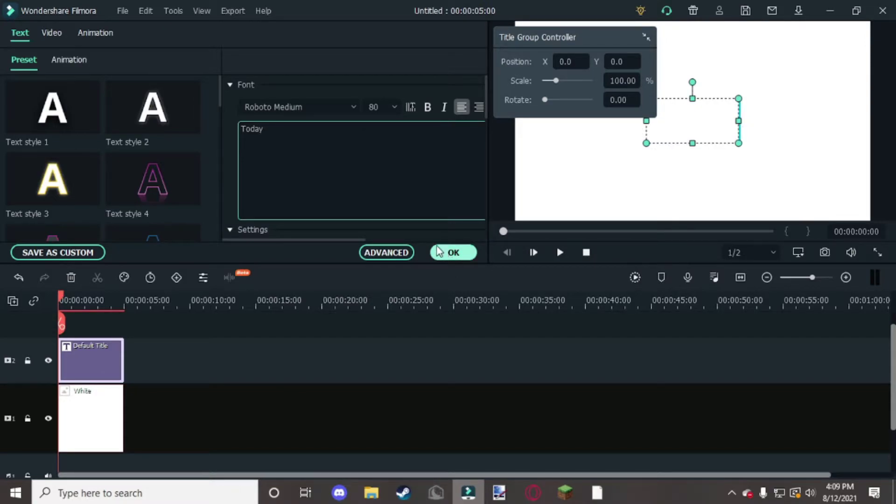
Enable a text border on the title in the advanced text editor and color it black
{"action": "left_click", "coordinate": [384, 254]}
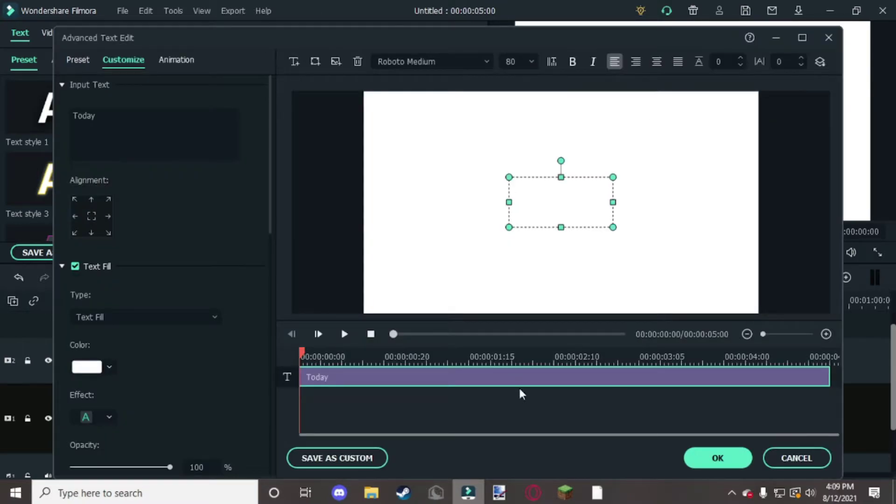
{"action": "scroll", "coordinate": [160, 333], "scroll_direction": "down", "scroll_amount": 1}
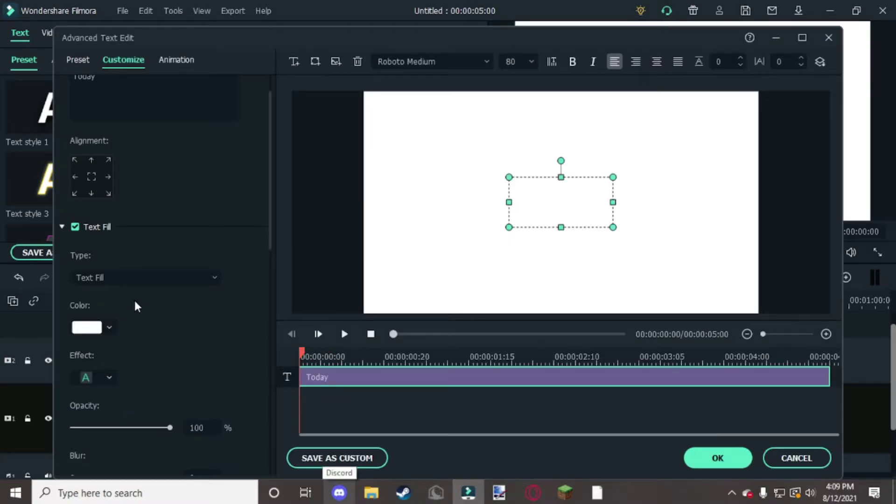
{"action": "scroll", "coordinate": [135, 306], "scroll_direction": "down", "scroll_amount": 4}
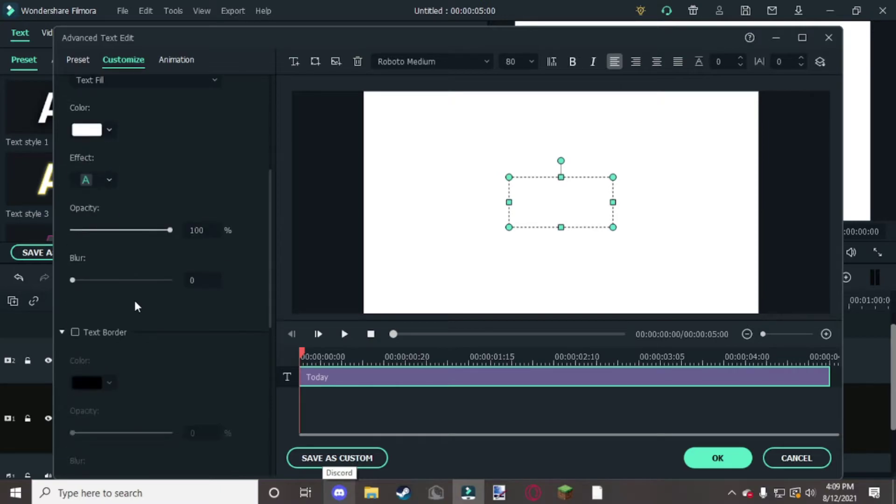
{"action": "scroll", "coordinate": [135, 306], "scroll_direction": "down", "scroll_amount": 2}
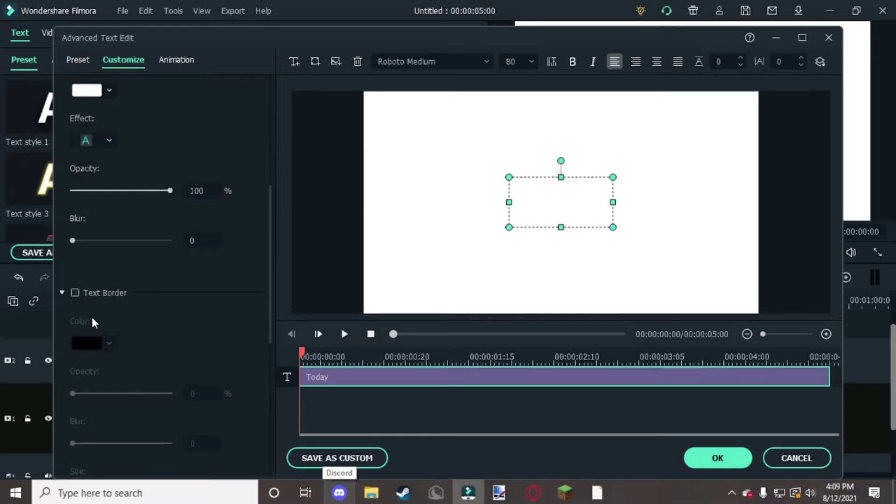
{"action": "left_click", "coordinate": [75, 293]}
{"action": "scroll", "coordinate": [248, 429], "scroll_direction": "down", "scroll_amount": 1}
{"action": "scroll", "coordinate": [247, 429], "scroll_direction": "down", "scroll_amount": 1}
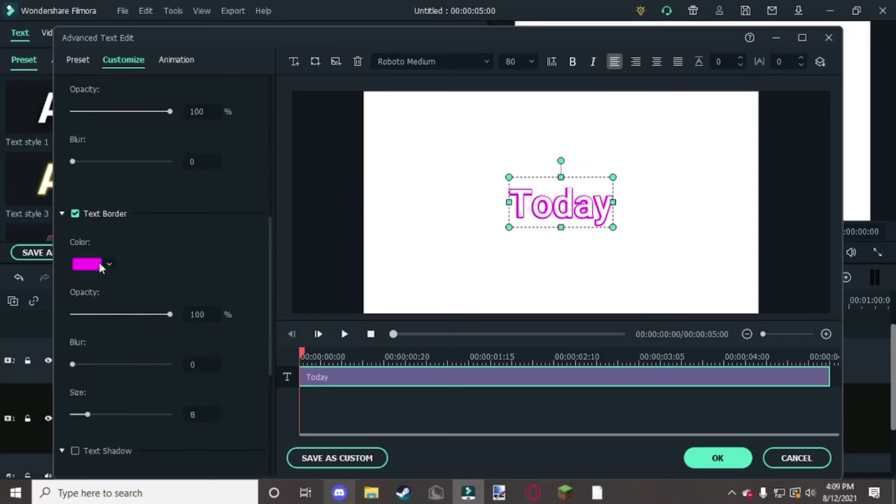
{"action": "left_click", "coordinate": [99, 264]}
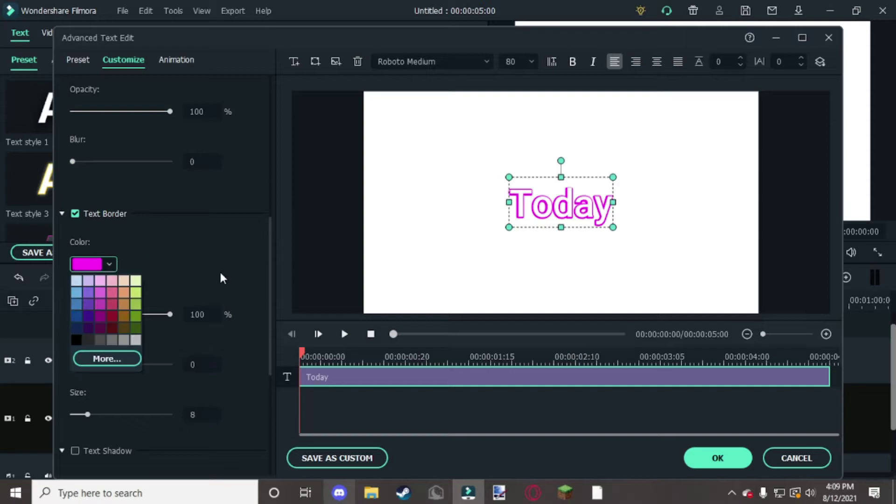
{"action": "left_click", "coordinate": [75, 340]}
Set the size of the title's text border to 17
{"action": "scroll", "coordinate": [183, 355], "scroll_direction": "down", "scroll_amount": 1}
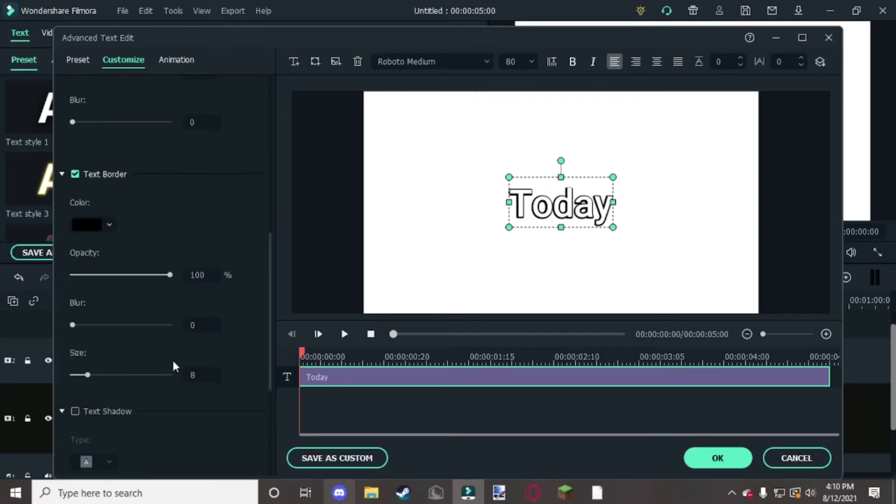
{"action": "left_click_drag", "start_coordinate": [89, 376], "coordinate": [109, 376]}
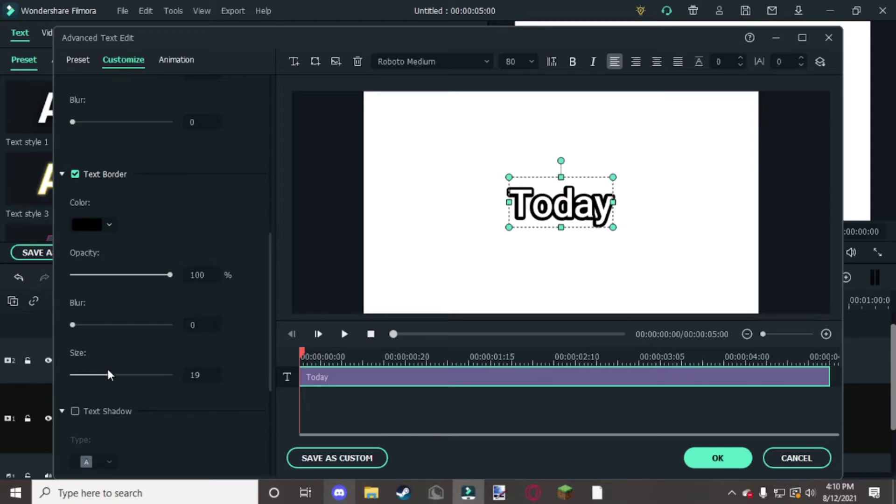
{"action": "left_click_drag", "start_coordinate": [109, 376], "coordinate": [105, 375]}
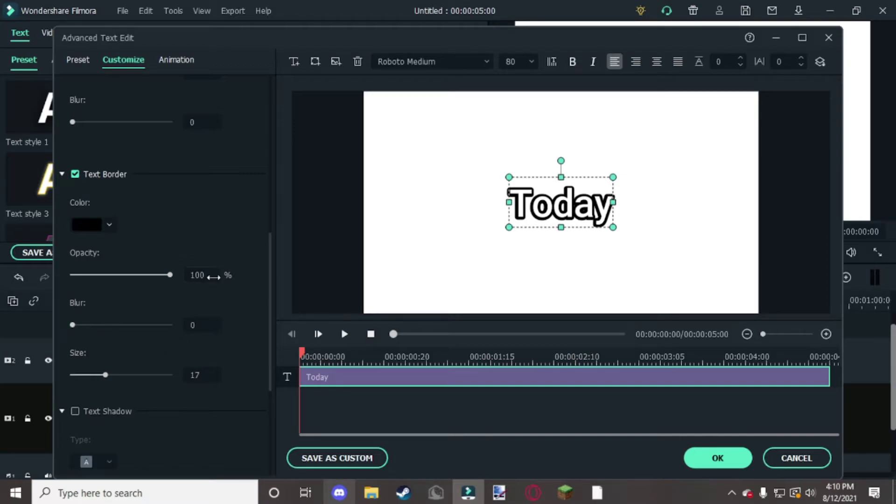
{"action": "scroll", "coordinate": [208, 361], "scroll_direction": "down", "scroll_amount": 1}
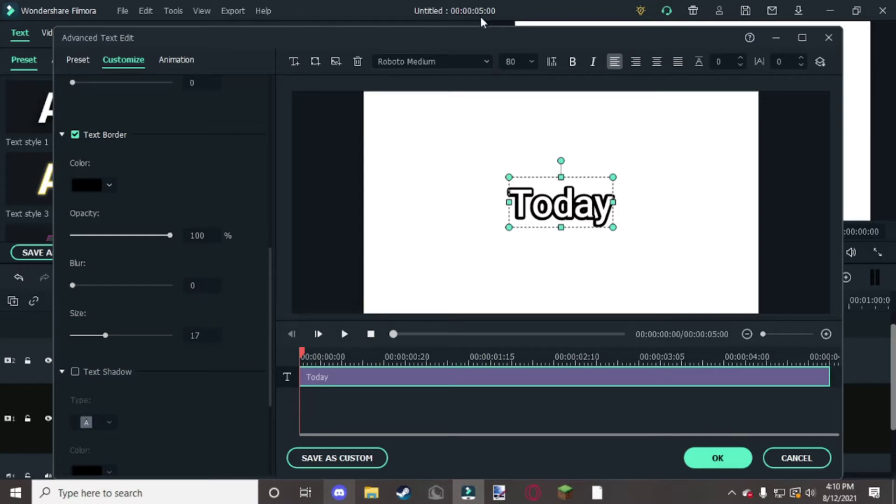
Change the title's font to Dosis ExtraBold and center-align the text
{"action": "left_click", "coordinate": [487, 65]}
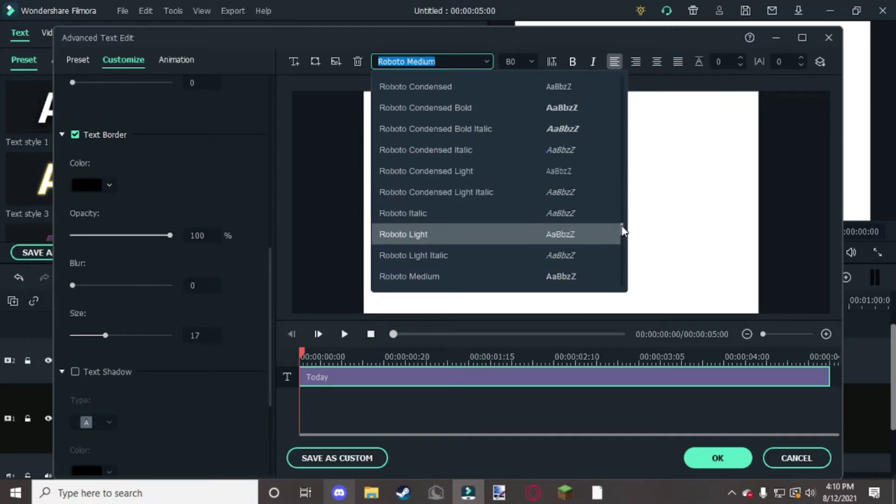
{"action": "scroll", "coordinate": [626, 195], "scroll_direction": "up", "scroll_amount": 5}
{"action": "scroll", "coordinate": [626, 195], "scroll_direction": "up", "scroll_amount": 15}
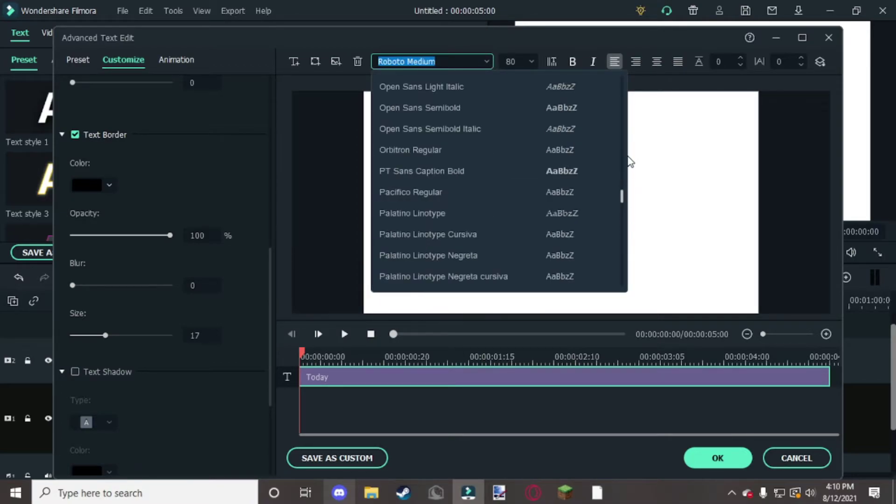
{"action": "left_click_drag", "start_coordinate": [629, 154], "coordinate": [620, 128]}
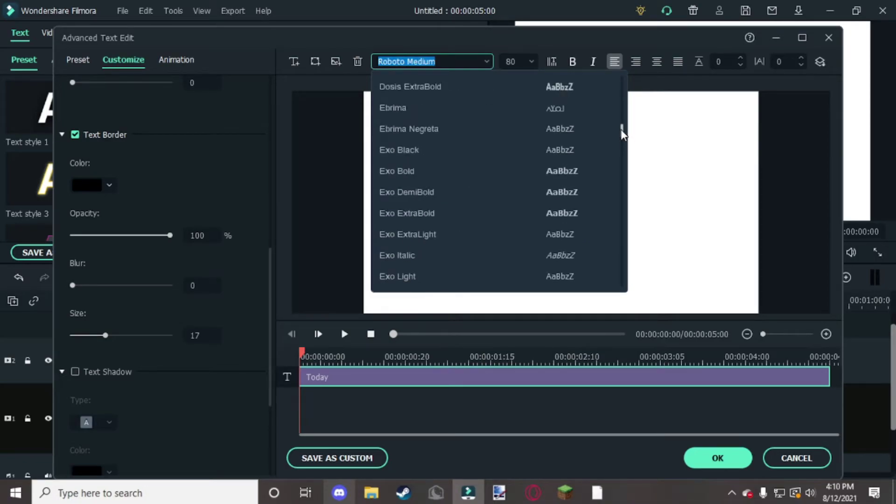
{"action": "scroll", "coordinate": [620, 128], "scroll_direction": "up", "scroll_amount": 1}
{"action": "key", "text": "Escape"}
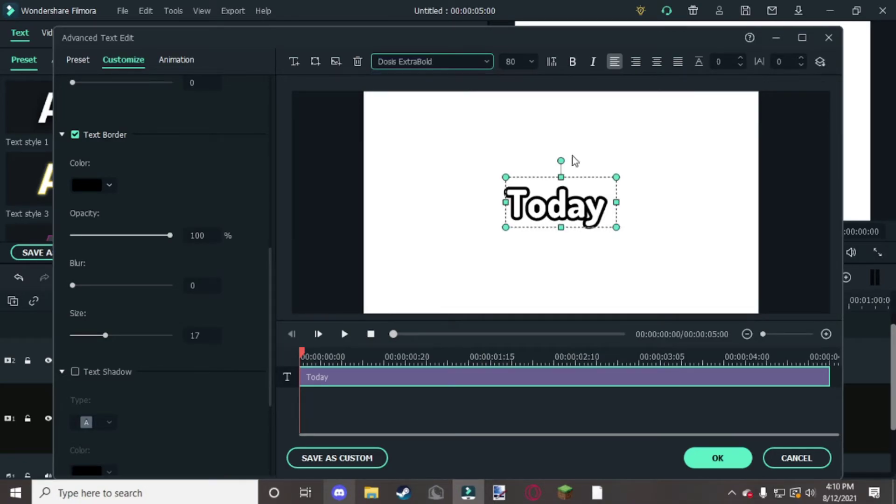
{"action": "left_click", "coordinate": [656, 61]}
Enable the text shadow on the title and choose the first shadow type
{"action": "scroll", "coordinate": [179, 196], "scroll_direction": "up", "scroll_amount": 9}
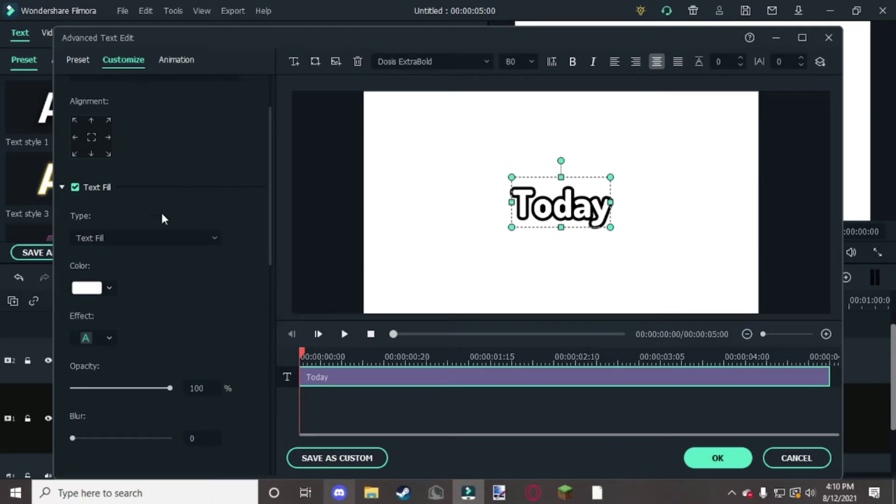
{"action": "scroll", "coordinate": [138, 242], "scroll_direction": "down", "scroll_amount": 8}
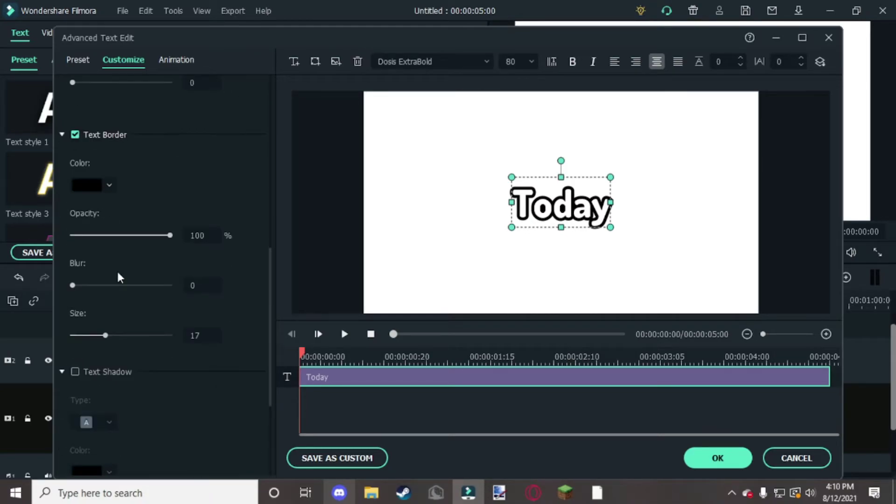
{"action": "scroll", "coordinate": [113, 279], "scroll_direction": "down", "scroll_amount": 1}
{"action": "left_click", "coordinate": [106, 332]}
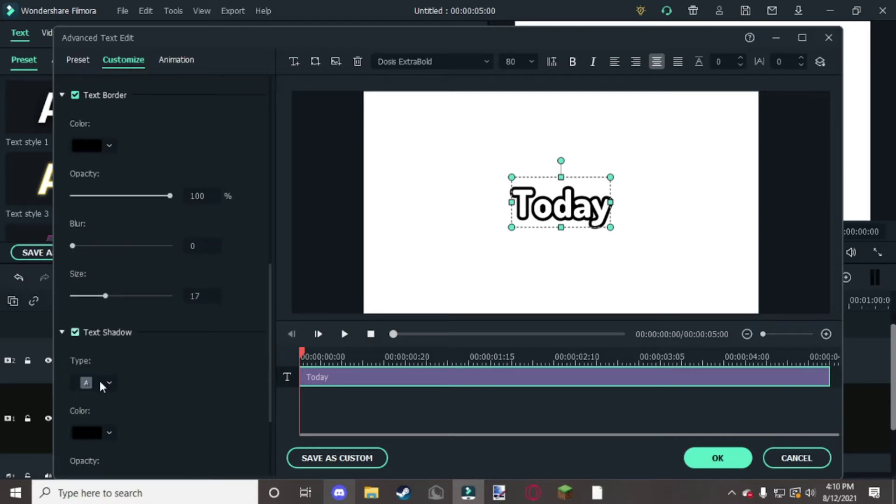
{"action": "scroll", "coordinate": [113, 379], "scroll_direction": "down", "scroll_amount": 3}
{"action": "left_click", "coordinate": [110, 265]}
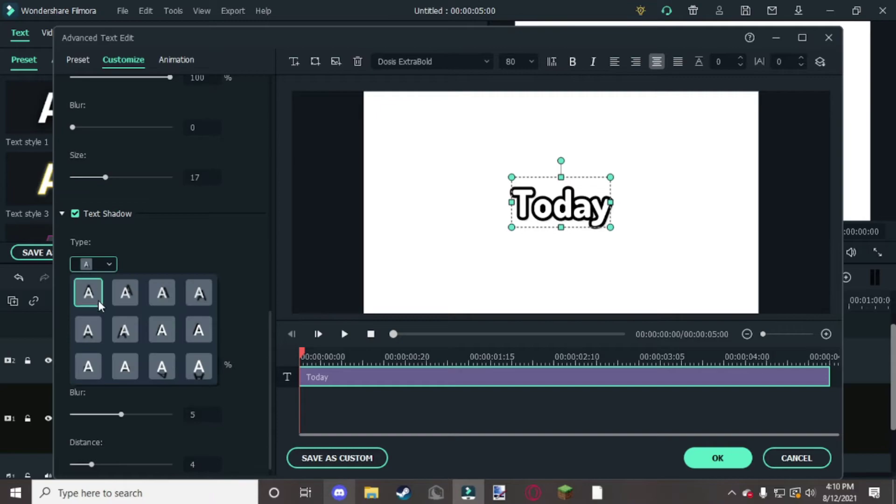
{"action": "left_click", "coordinate": [89, 292]}
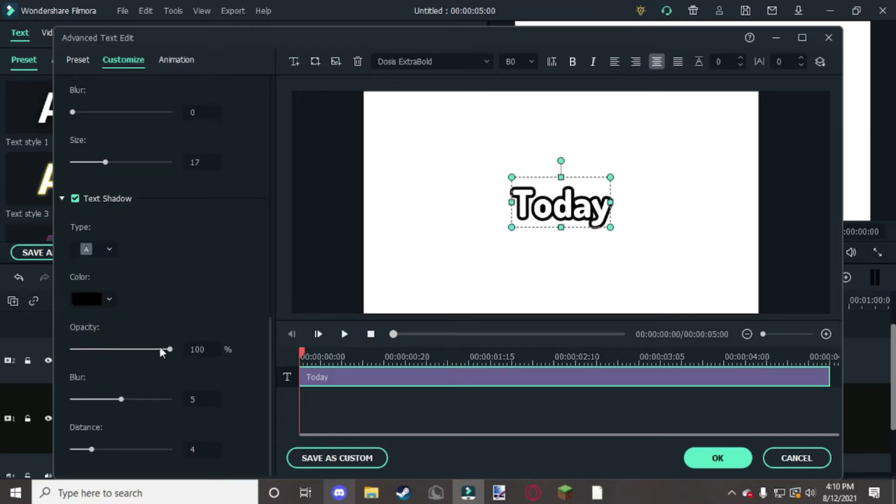
Give the shadow 70% opacity, a dark grey color, distance 7 and blur 10, and apply the advanced text edits
{"action": "left_click_drag", "start_coordinate": [159, 348], "coordinate": [141, 348]}
{"action": "left_click", "coordinate": [87, 299]}
{"action": "left_click", "coordinate": [85, 372]}
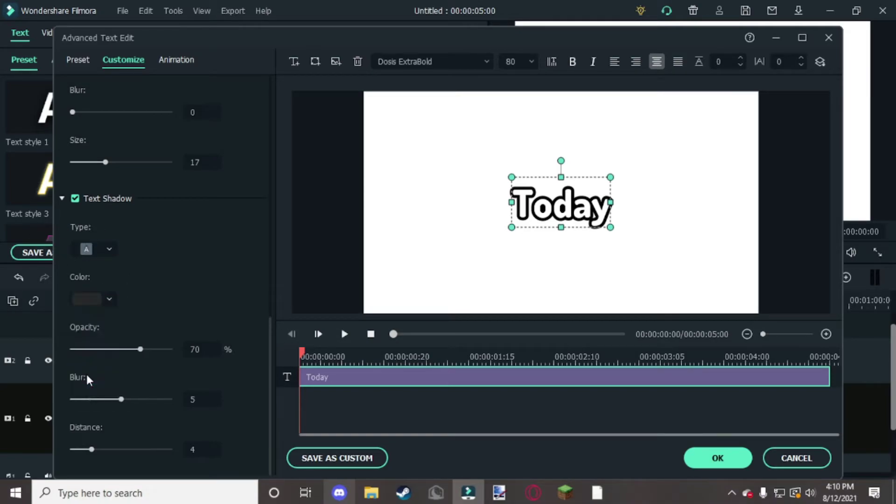
{"action": "left_click_drag", "start_coordinate": [93, 448], "coordinate": [108, 450]}
{"action": "left_click_drag", "start_coordinate": [121, 400], "coordinate": [169, 399]}
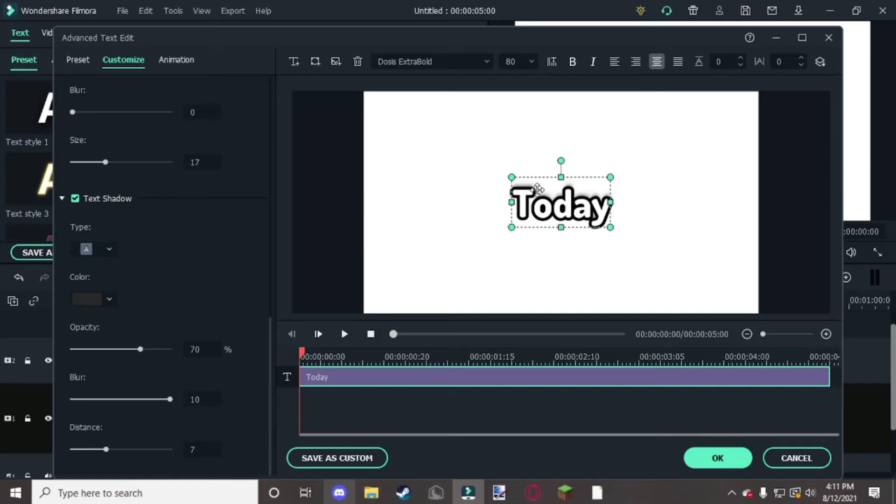
{"action": "scroll", "coordinate": [135, 268], "scroll_direction": "up", "scroll_amount": 7}
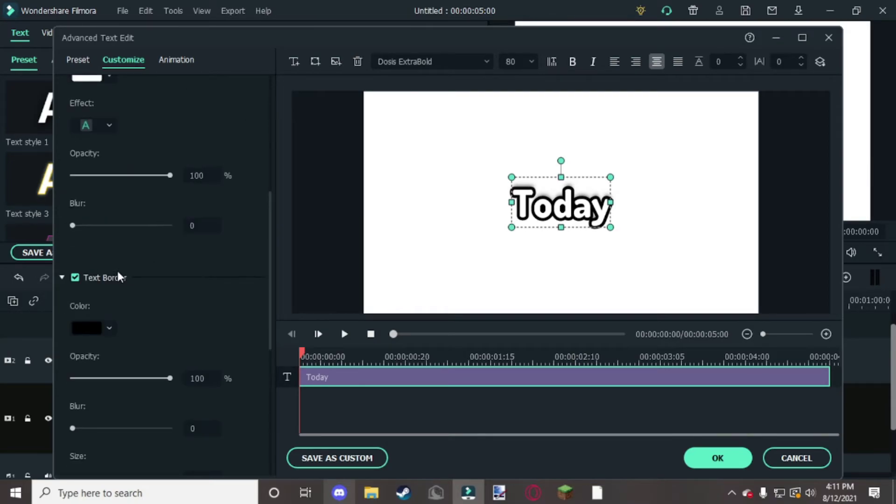
{"action": "scroll", "coordinate": [119, 275], "scroll_direction": "up", "scroll_amount": 2}
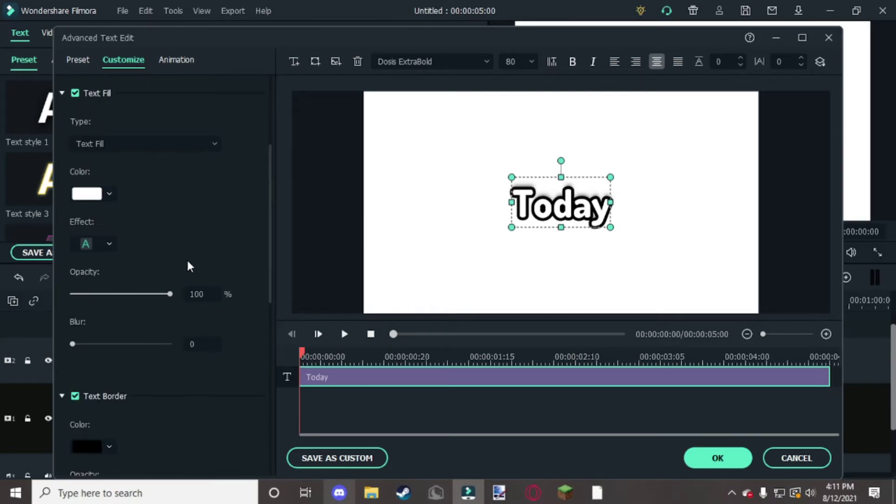
{"action": "left_click", "coordinate": [717, 460]}
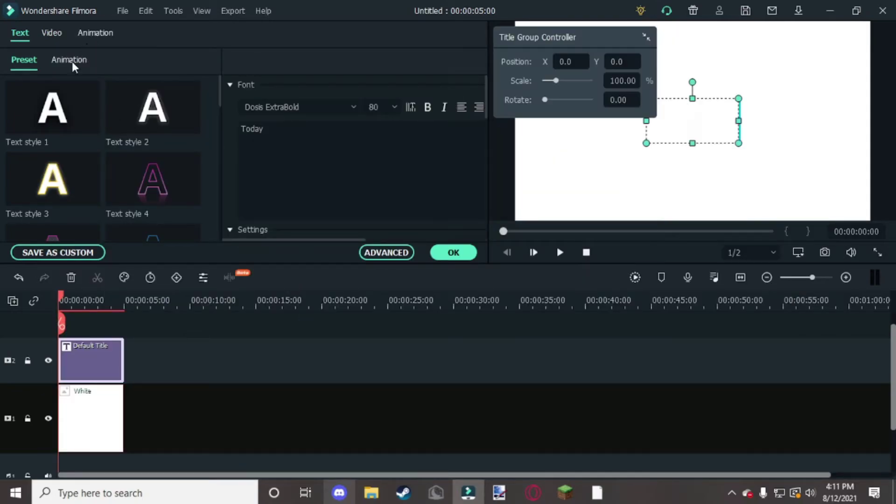
Add a custom animation keyframe at the start of the title with its scale set to 95%
{"action": "left_click", "coordinate": [95, 33]}
{"action": "left_click", "coordinate": [69, 60]}
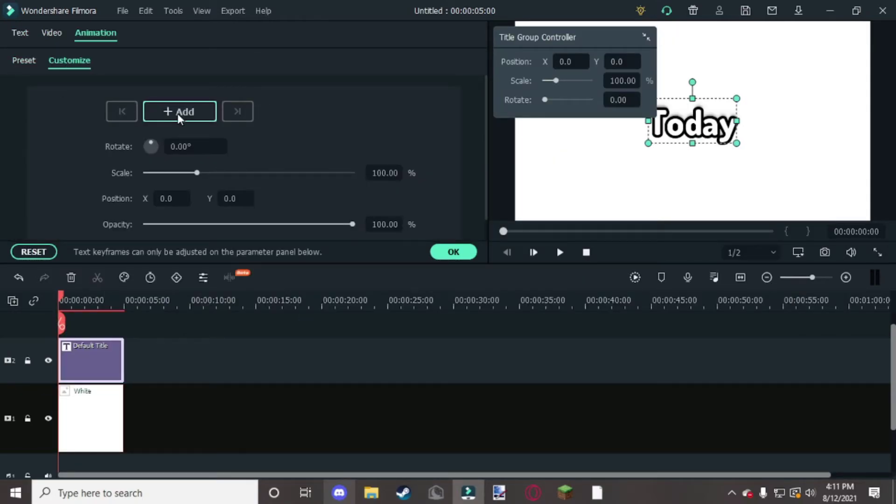
{"action": "left_click", "coordinate": [388, 180]}
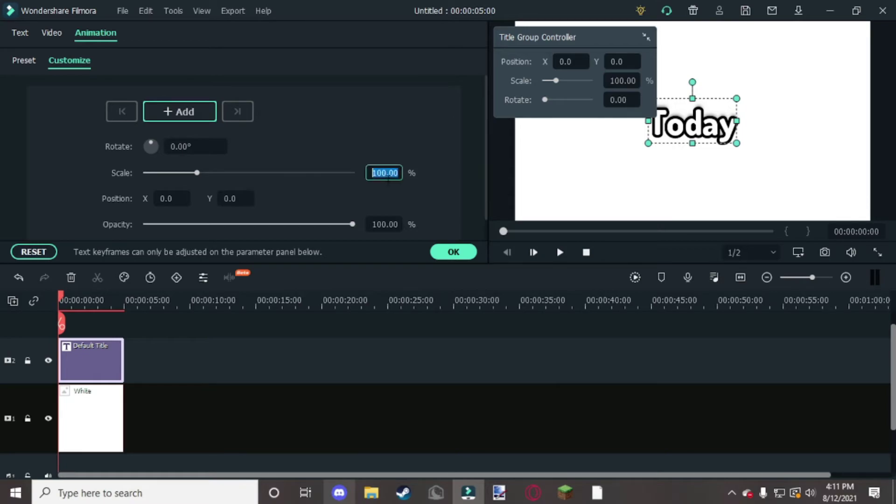
{"action": "type", "text": "95"}
{"action": "key", "text": "Return"}
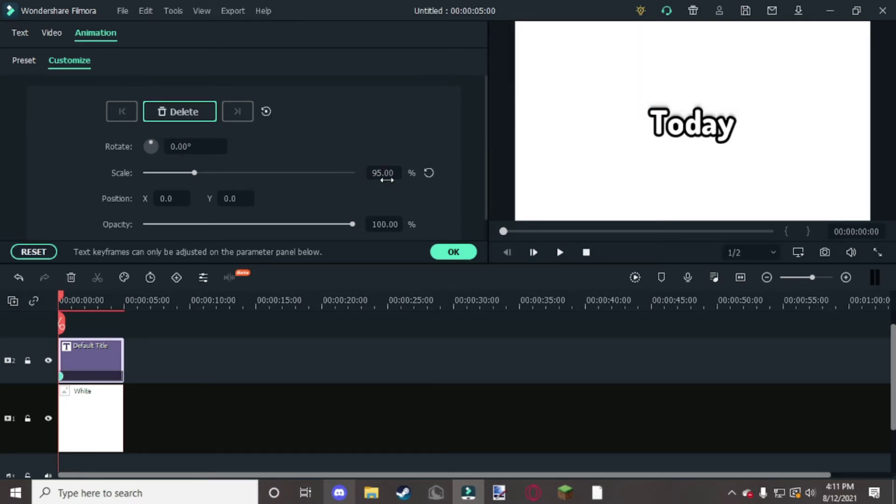
Delete the title's start keyframe and recreate it with a scale of 95%
{"action": "left_click", "coordinate": [187, 113]}
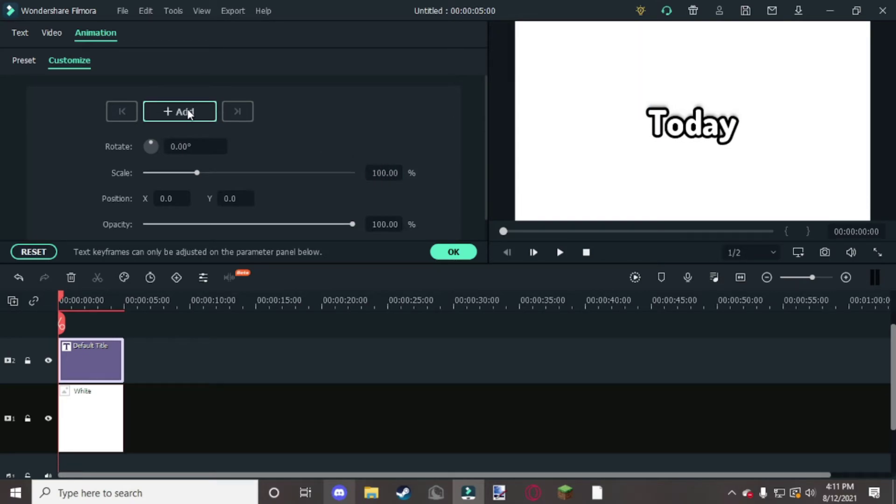
{"action": "left_click", "coordinate": [384, 174]}
{"action": "type", "text": "95"}
{"action": "key", "text": "Return"}
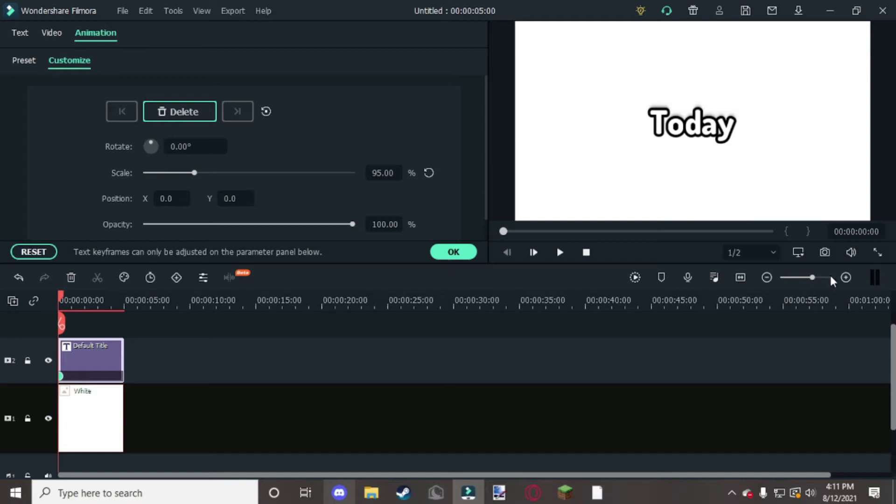
Add a second title keyframe at 00:00:00:02 with the scale at 100%, and apply the animation
{"action": "left_click_drag", "start_coordinate": [812, 277], "coordinate": [849, 278]}
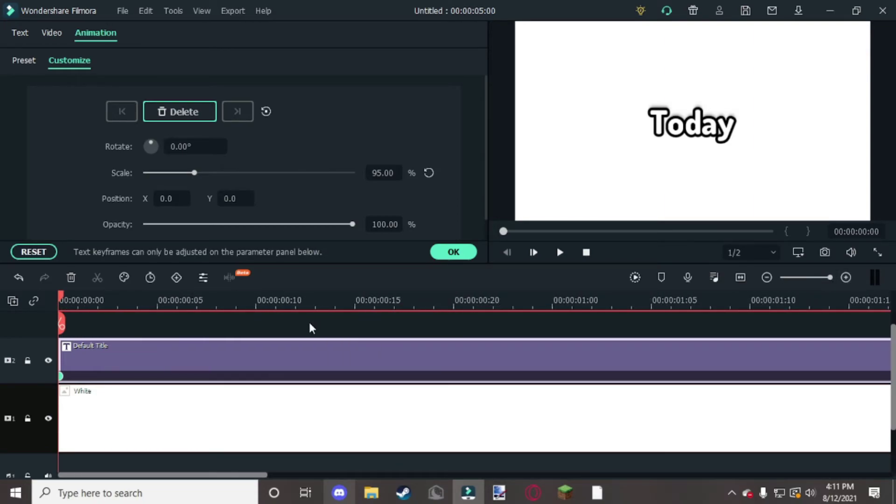
{"action": "left_click", "coordinate": [301, 332]}
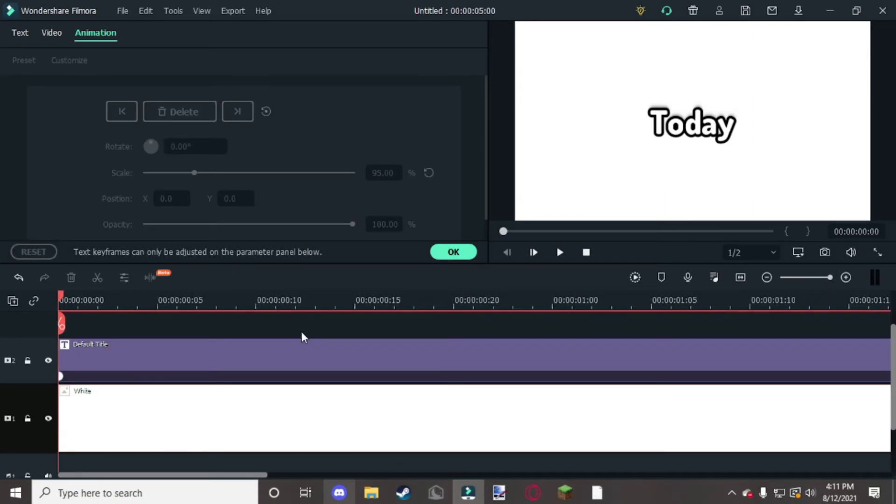
{"action": "key", "text": "space"}
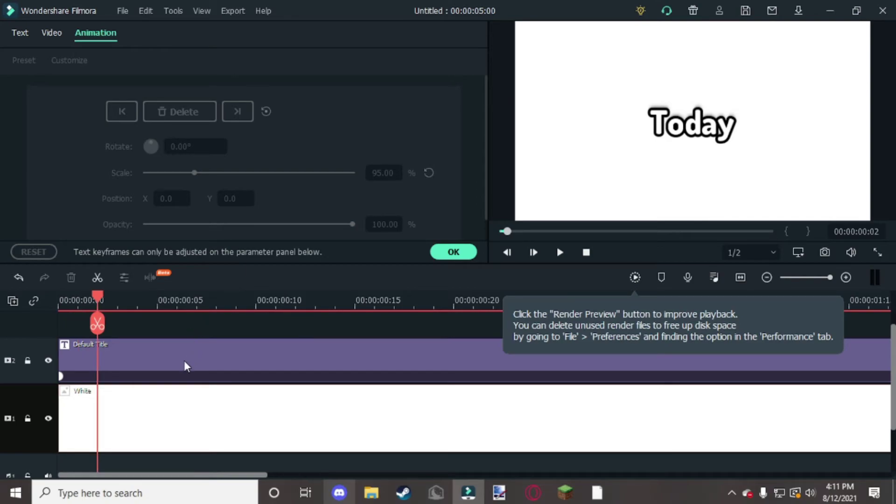
{"action": "left_click", "coordinate": [184, 360]}
{"action": "left_click", "coordinate": [382, 174]}
{"action": "type", "text": "100"}
{"action": "key", "text": "Return"}
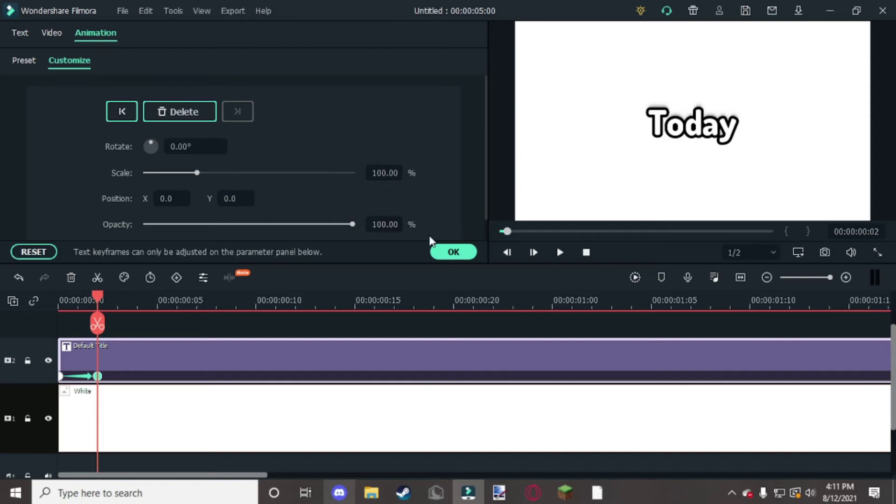
{"action": "left_click", "coordinate": [451, 252]}
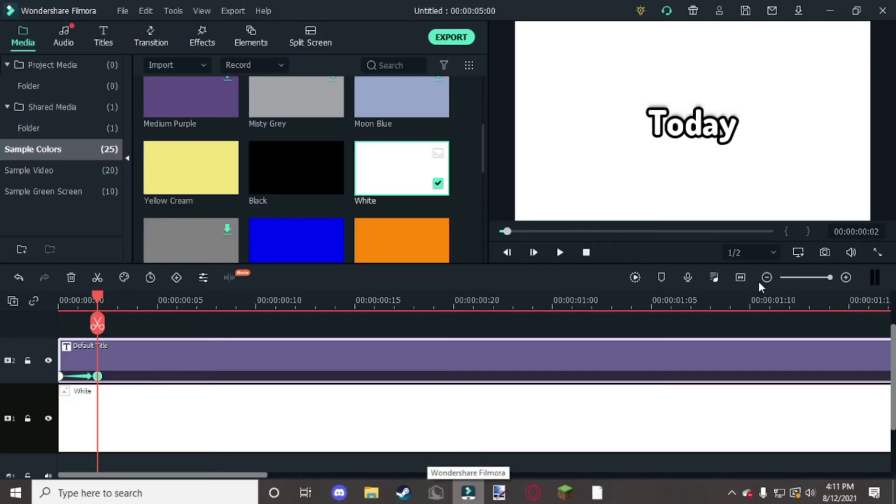
Play back the title's pop-in animation from the start of the timeline and return the playhead to the beginning
{"action": "left_click", "coordinate": [806, 277]}
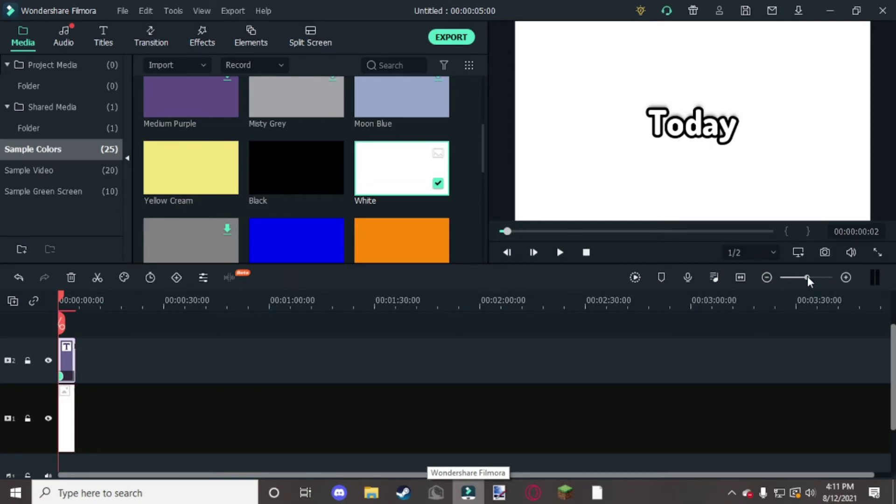
{"action": "left_click", "coordinate": [560, 252]}
{"action": "key", "text": "space"}
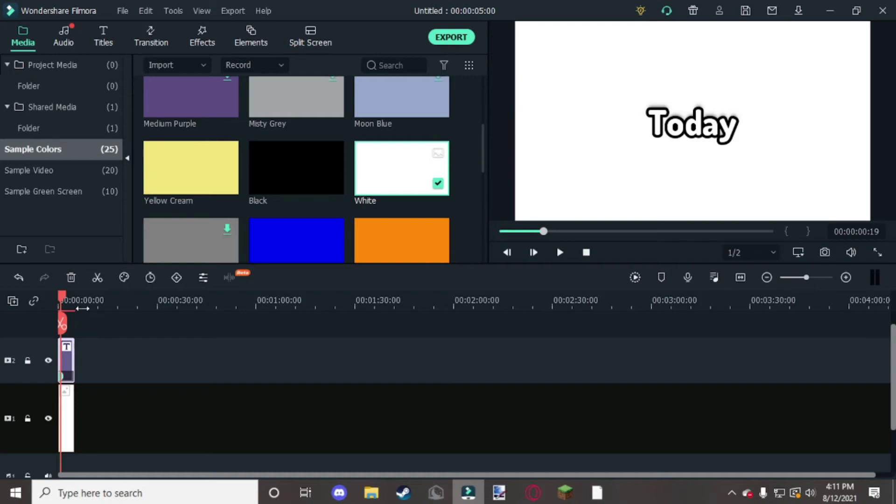
{"action": "left_click_drag", "start_coordinate": [68, 295], "coordinate": [59, 295]}
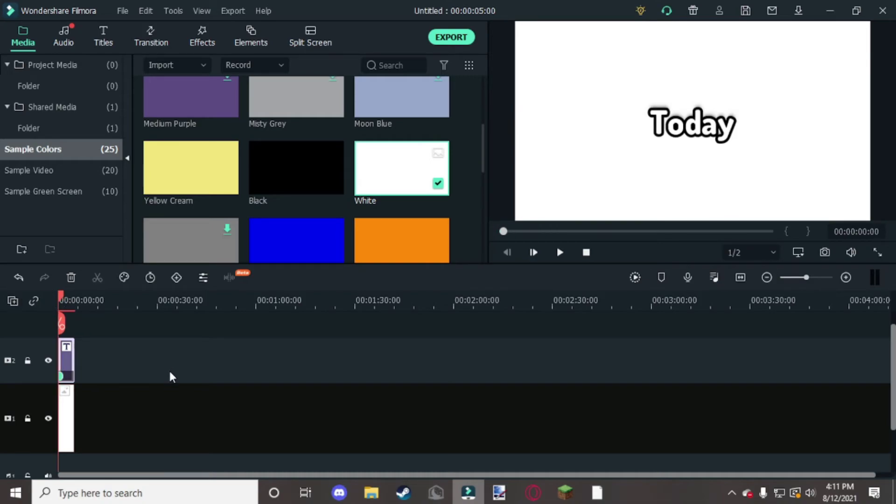
{"action": "key", "text": "space"}
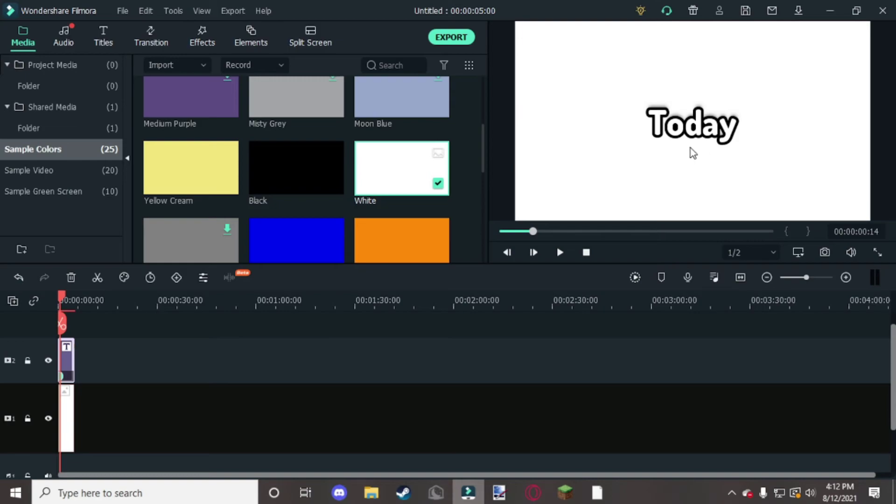
{"action": "left_click_drag", "start_coordinate": [62, 299], "coordinate": [11, 288]}
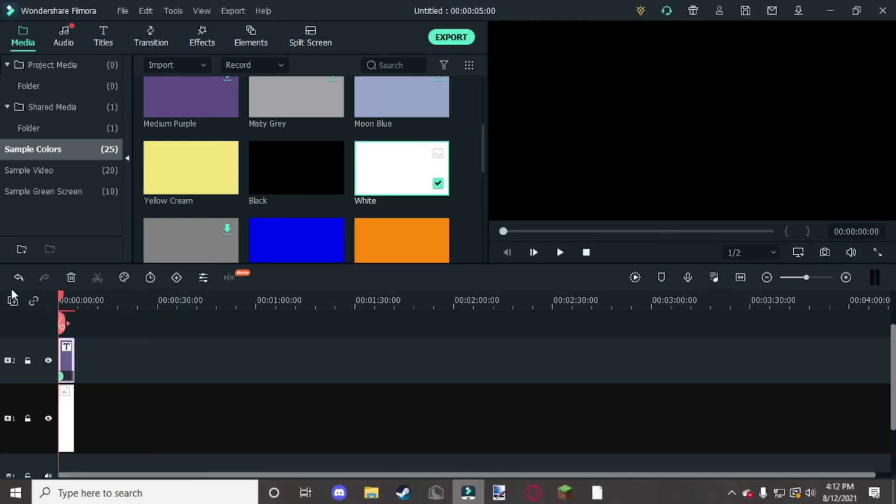
{"action": "left_click_drag", "start_coordinate": [115, 301], "coordinate": [5, 301]}
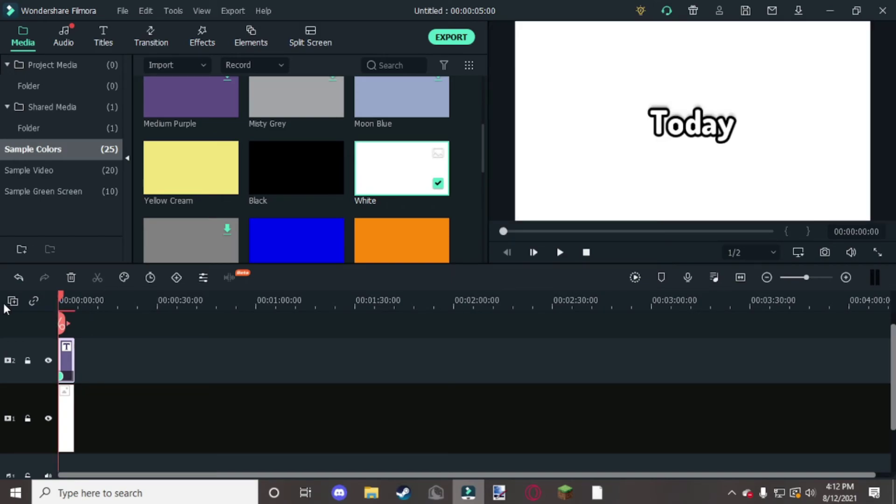
Try aligning the title to the bottom center of the frame in the advanced text editor
{"action": "double_click", "coordinate": [66, 360]}
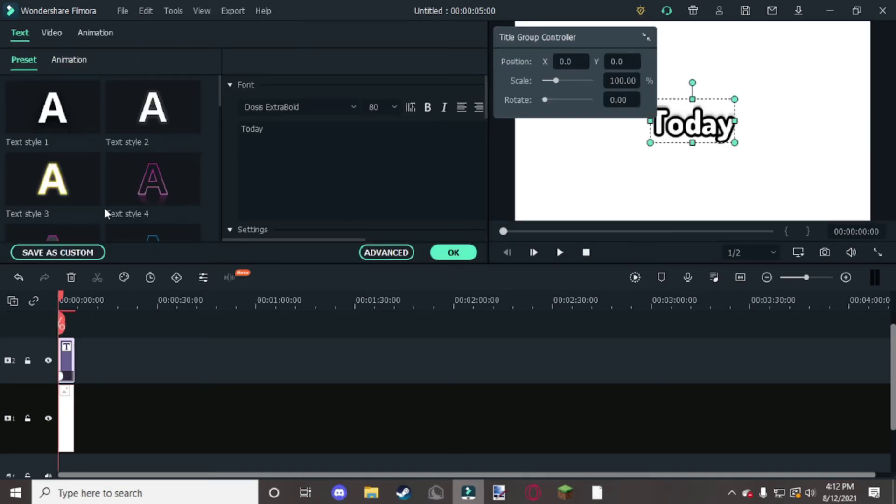
{"action": "left_click", "coordinate": [382, 251]}
{"action": "scroll", "coordinate": [196, 322], "scroll_direction": "down", "scroll_amount": 6}
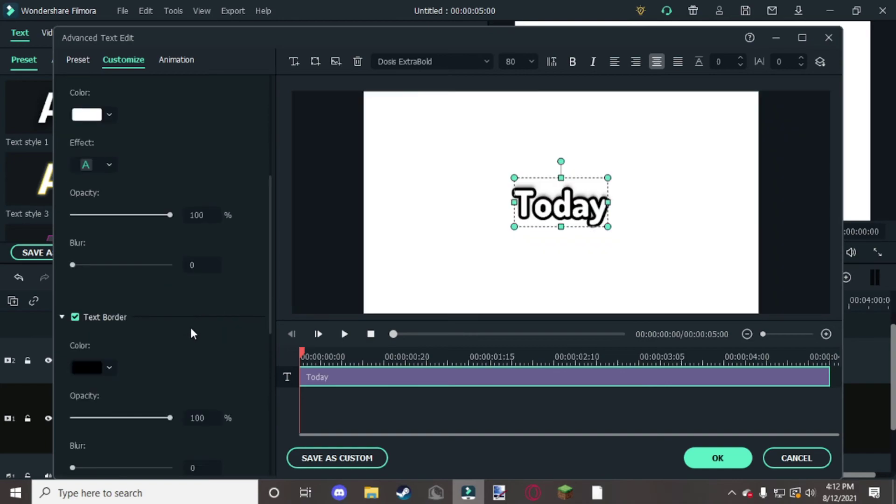
{"action": "scroll", "coordinate": [189, 329], "scroll_direction": "up", "scroll_amount": 6}
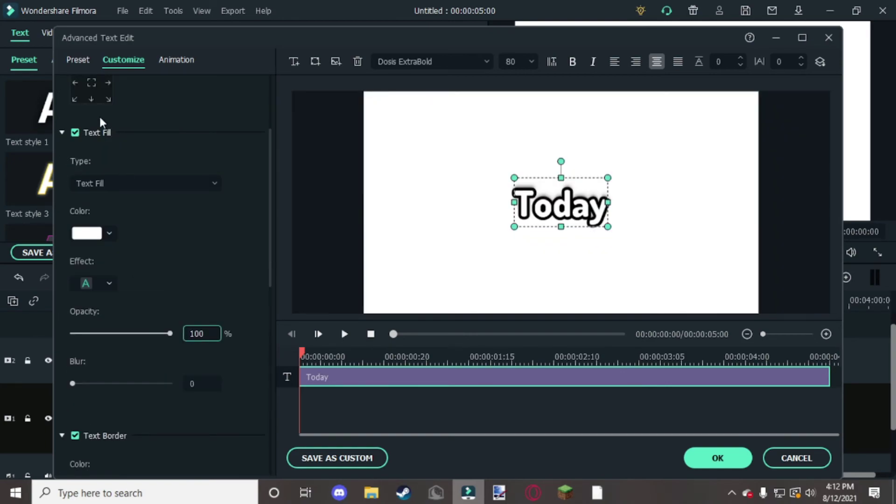
{"action": "left_click", "coordinate": [91, 100]}
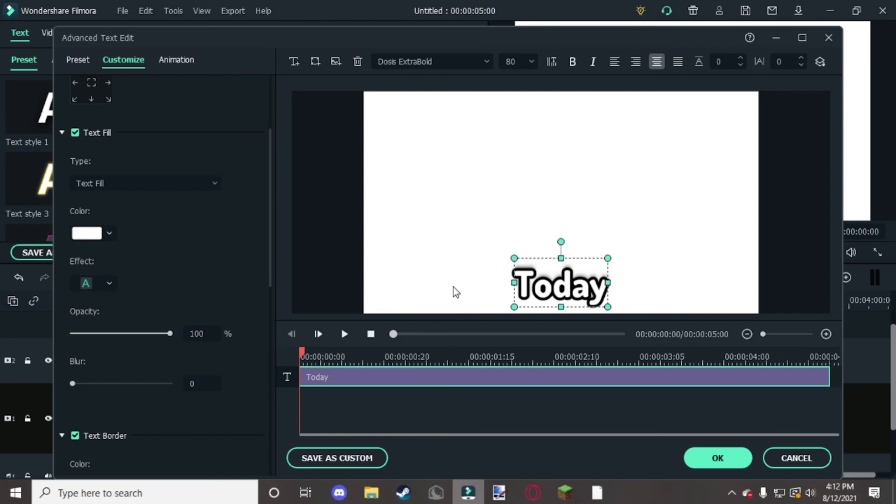
{"action": "scroll", "coordinate": [175, 280], "scroll_direction": "up", "scroll_amount": 3}
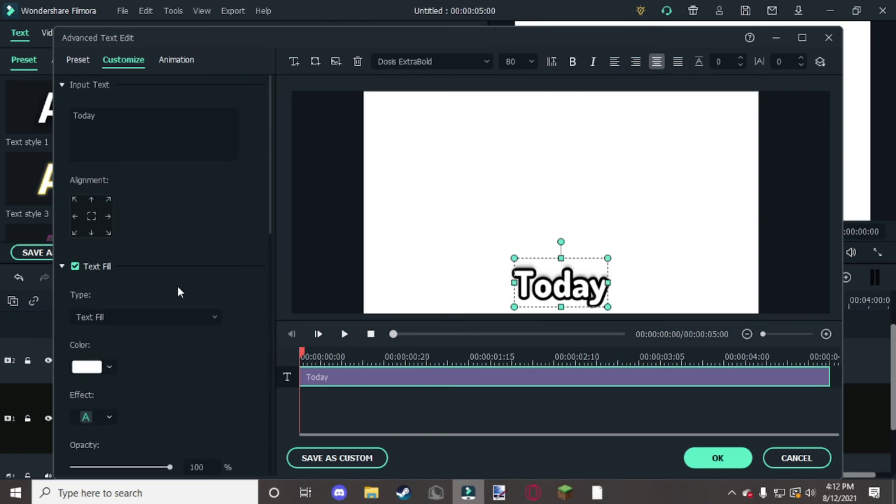
{"action": "left_click", "coordinate": [797, 458]}
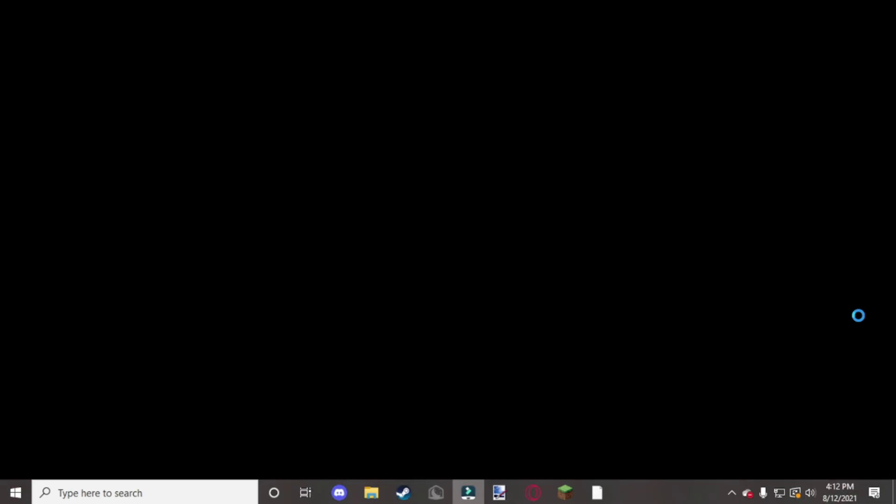
{"action": "left_click", "coordinate": [598, 493]}
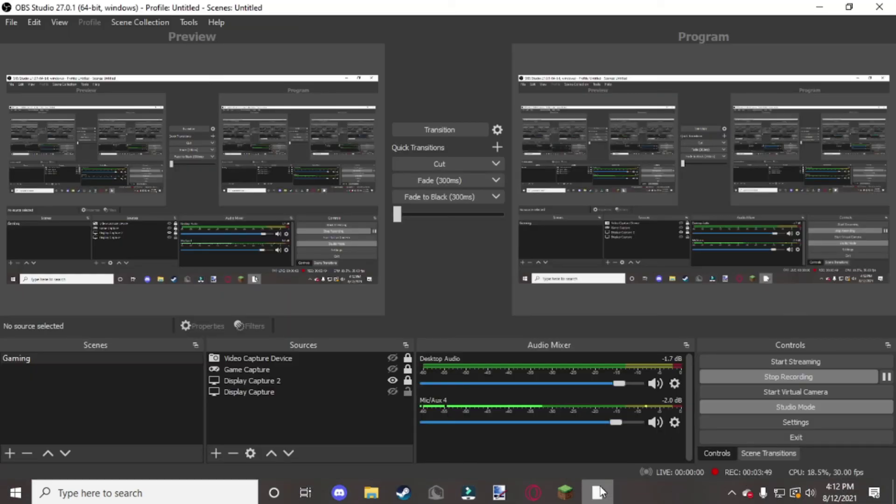